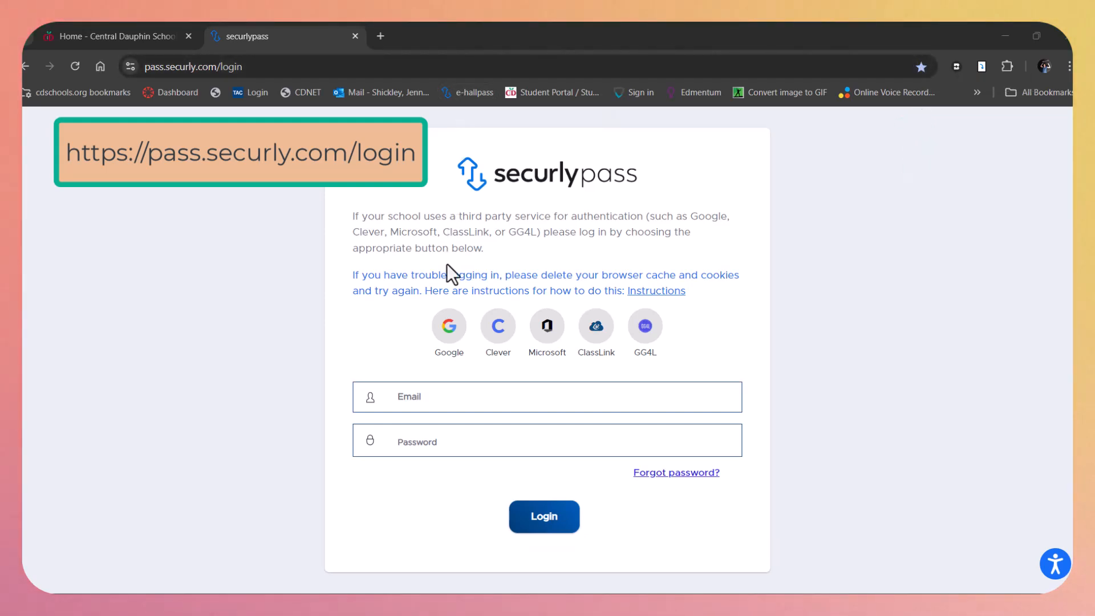
- Sign in to Securly Pass with the teacher's Google account and continue to the Eduspire Securly app
left_click(449, 331)
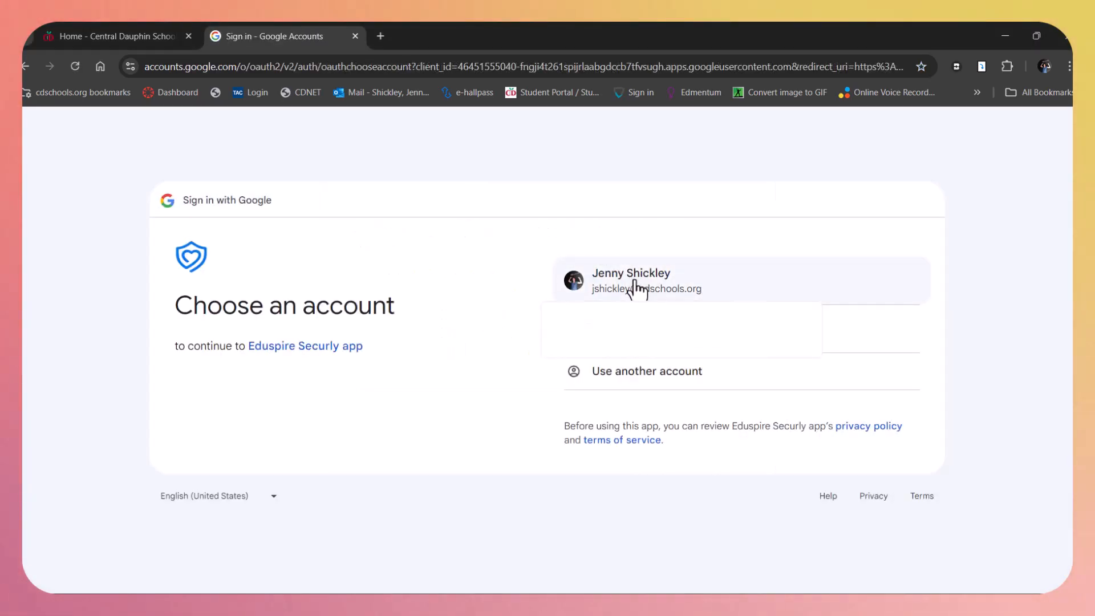
left_click(634, 287)
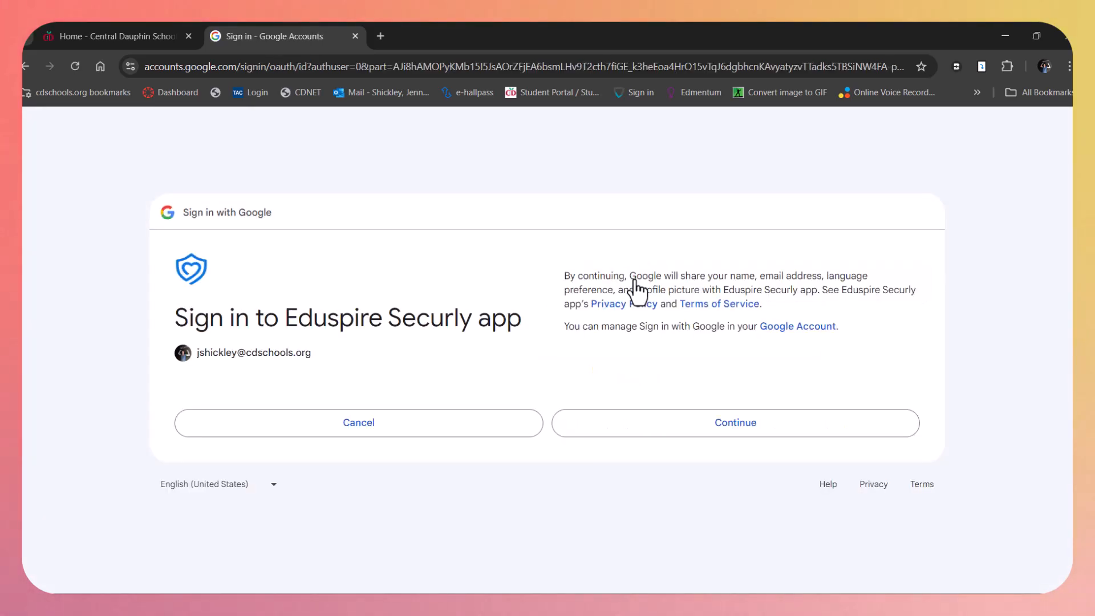
left_click(691, 425)
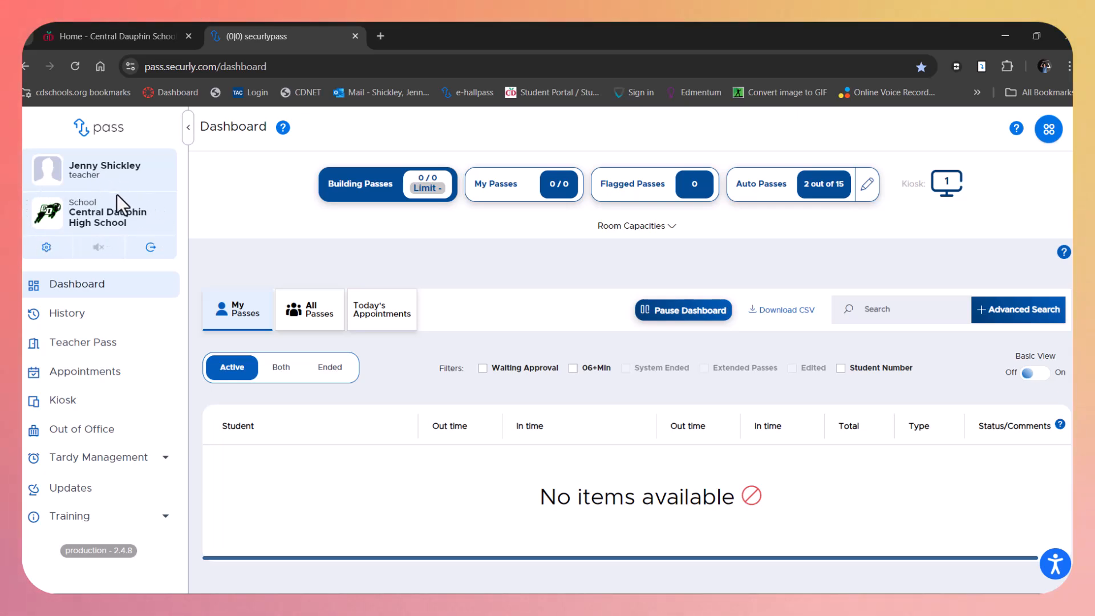
- View the teacher's profile settings and return to the dashboard
left_click(46, 247)
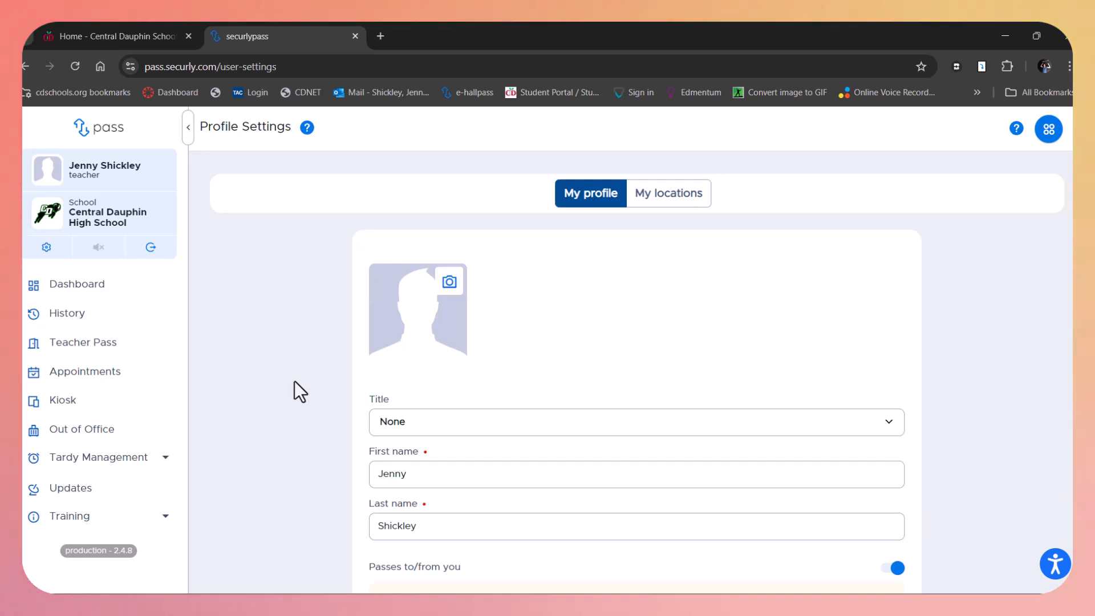
left_click(82, 287)
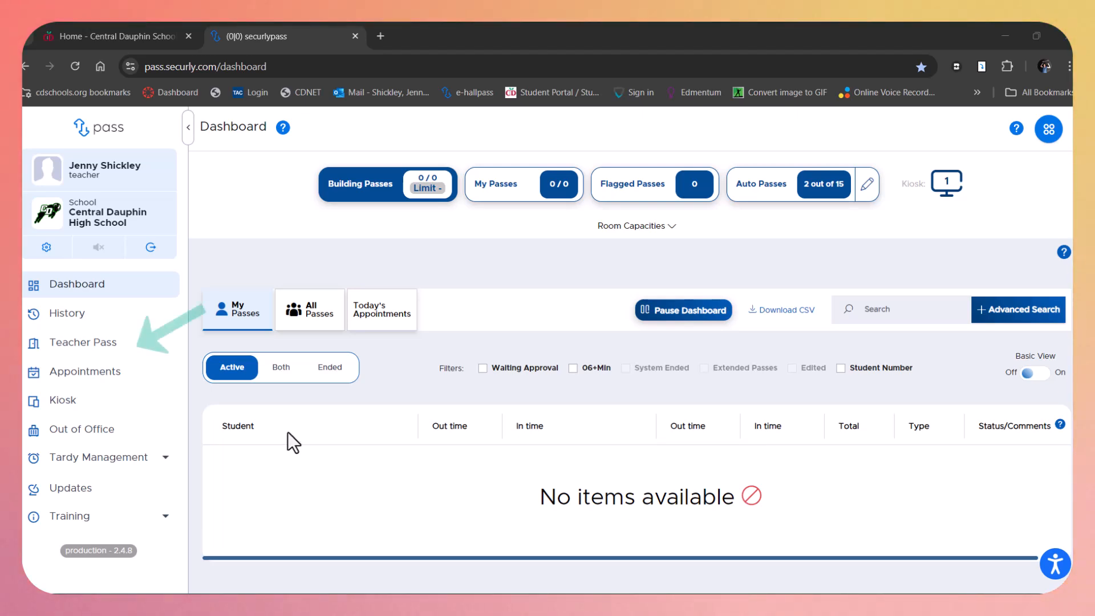
- Start a teacher pass and select the student by searching for the student's name
left_click(98, 348)
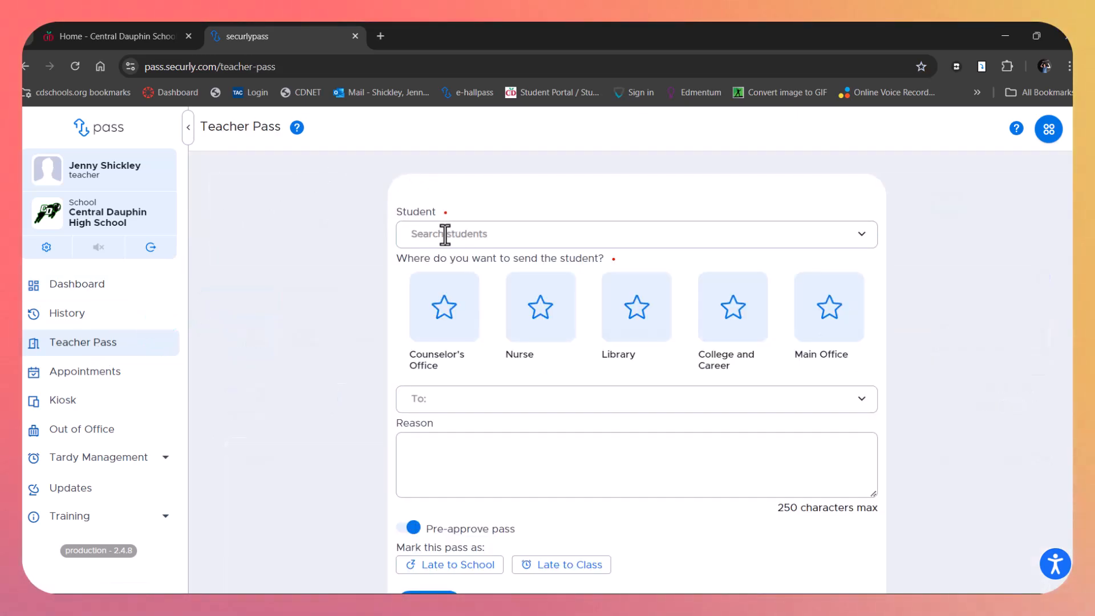
left_click(444, 233)
type("Abby S")
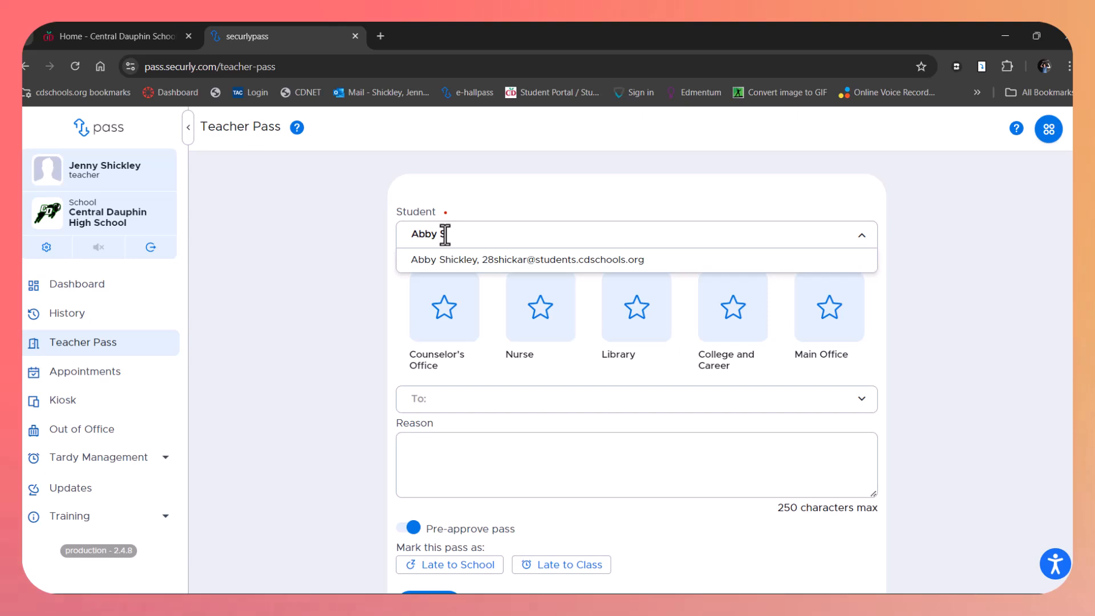
left_click(465, 259)
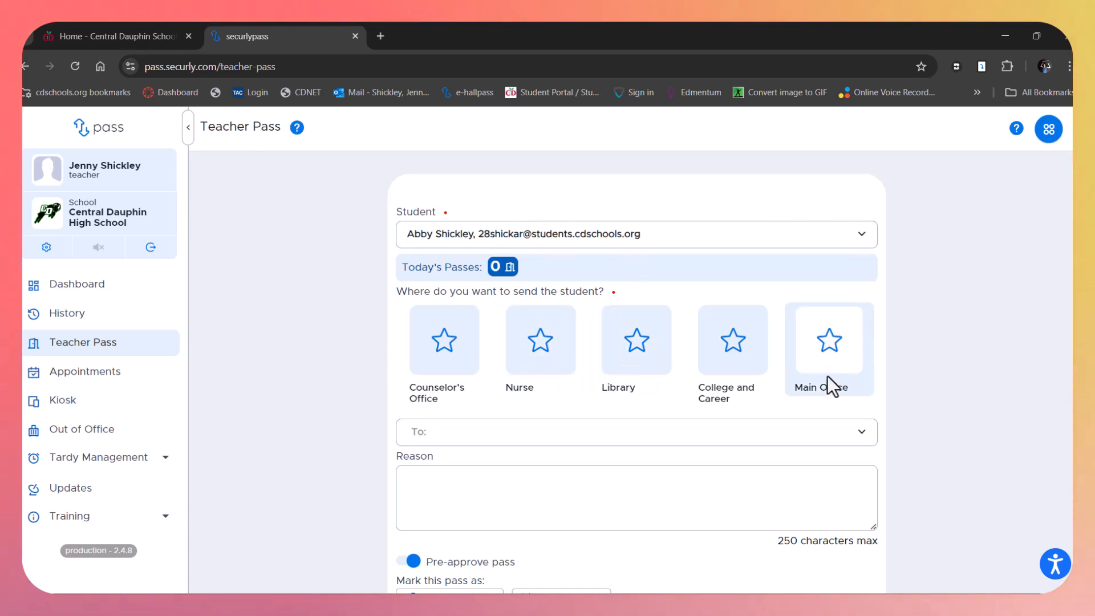
- Set the pass destination to Bathroom-WOMEN (English/261) and create the pass
left_click(467, 435)
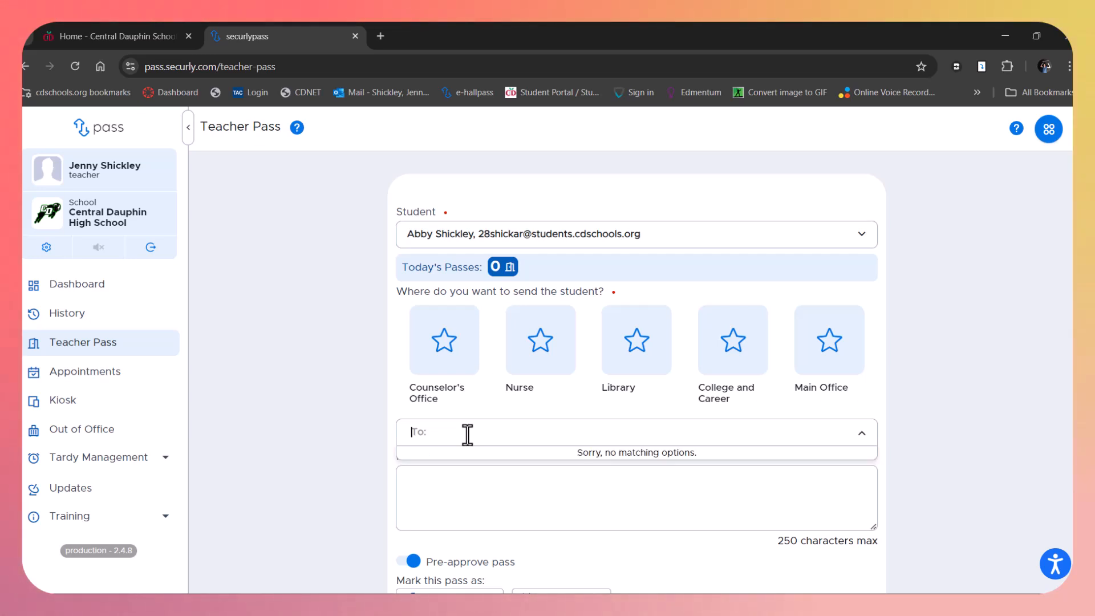
type("English")
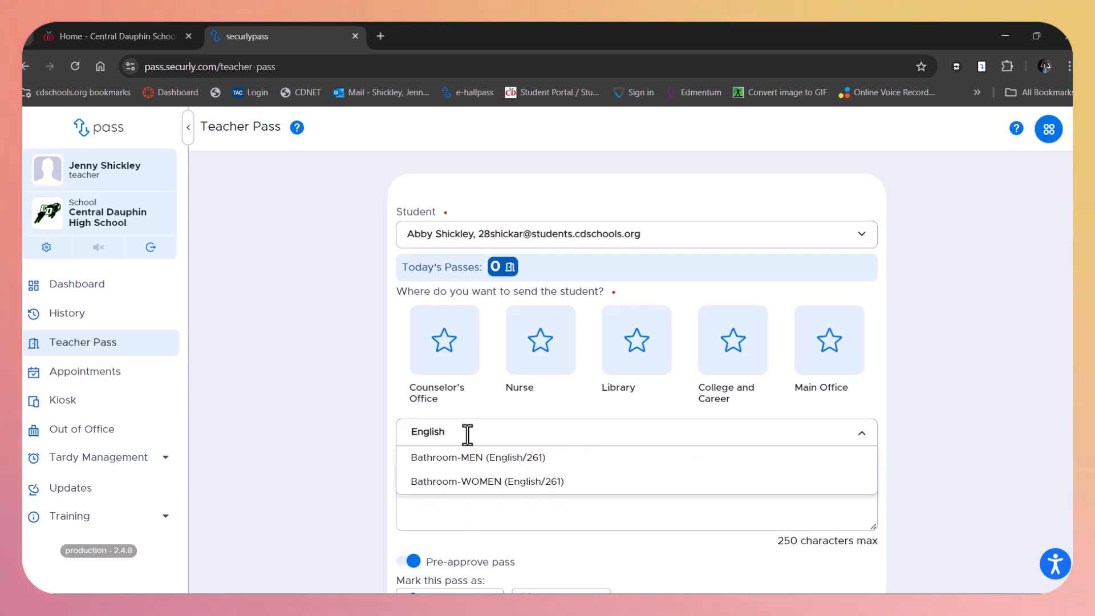
left_click(472, 489)
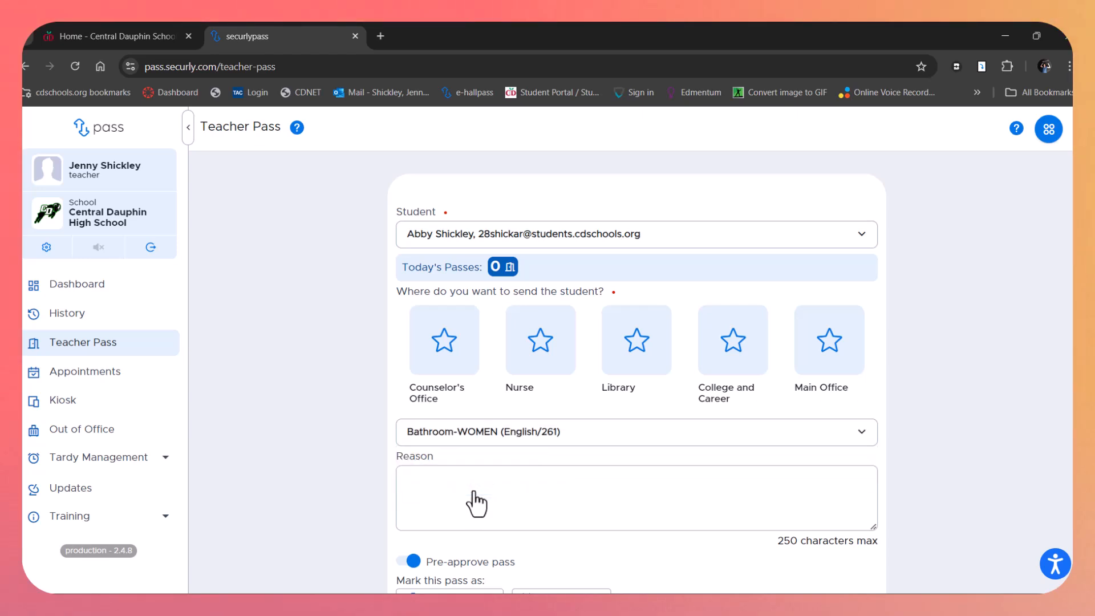
scroll(477, 501, "down", 3)
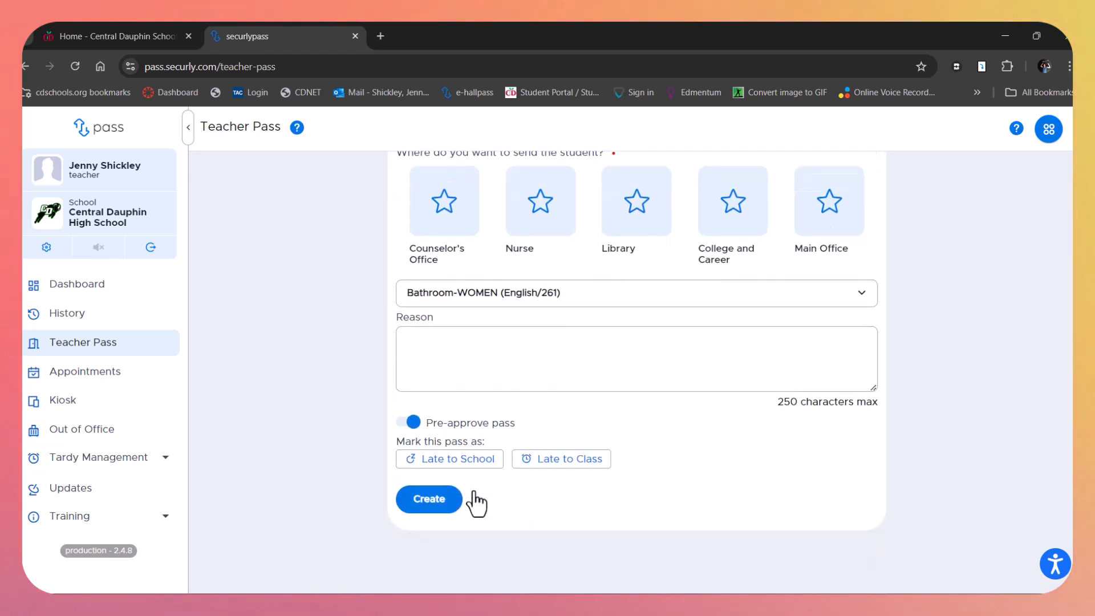
left_click(436, 503)
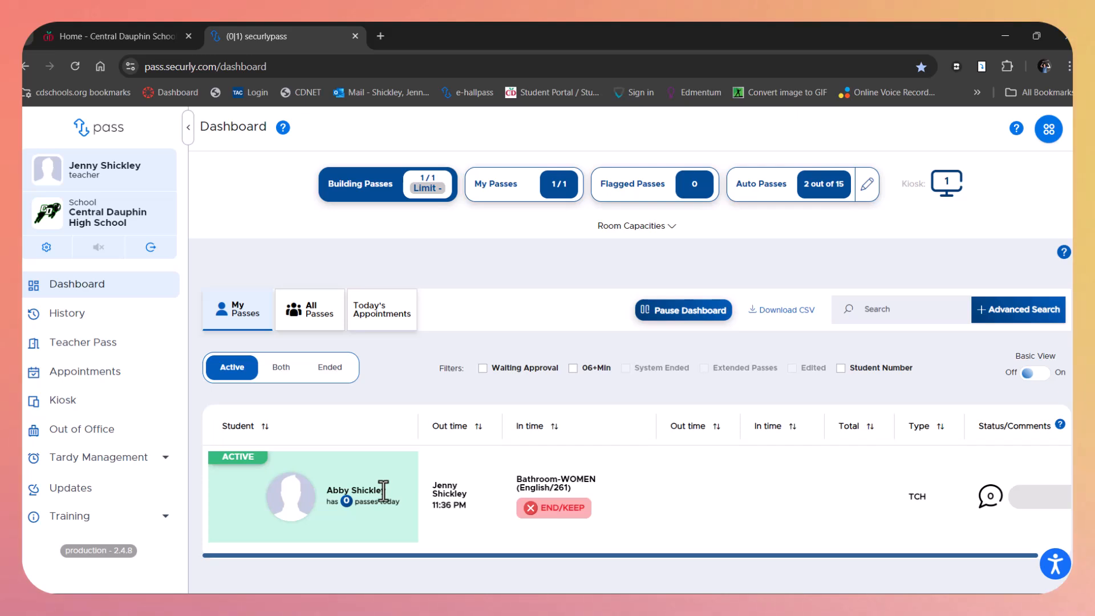
- End the active bathroom pass, and record In/Out on the student's pass to the teacher before ending it
left_click(562, 512)
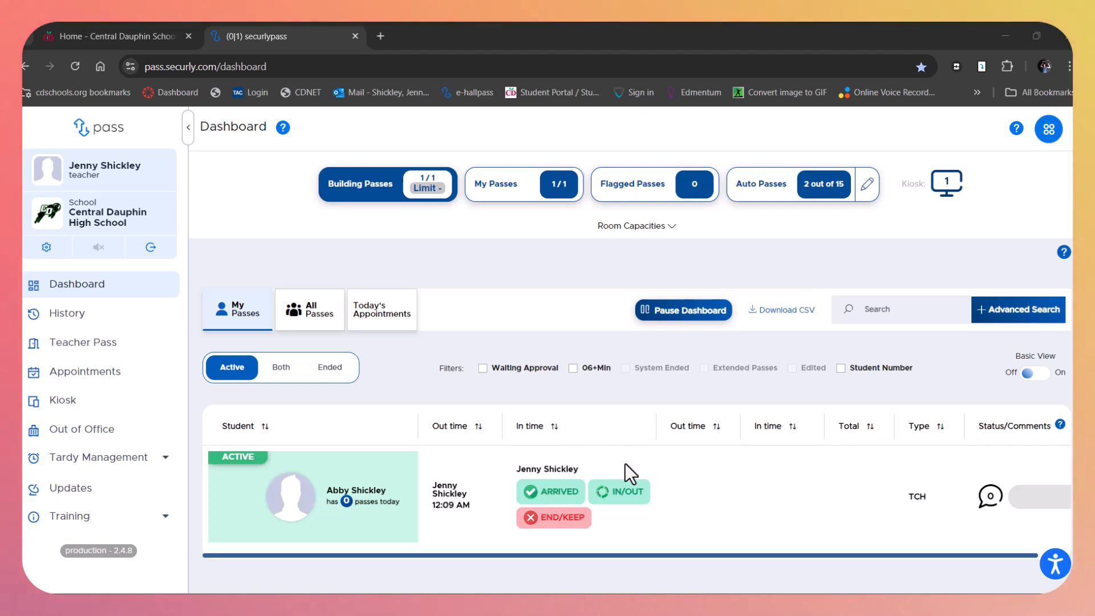
left_click(629, 500)
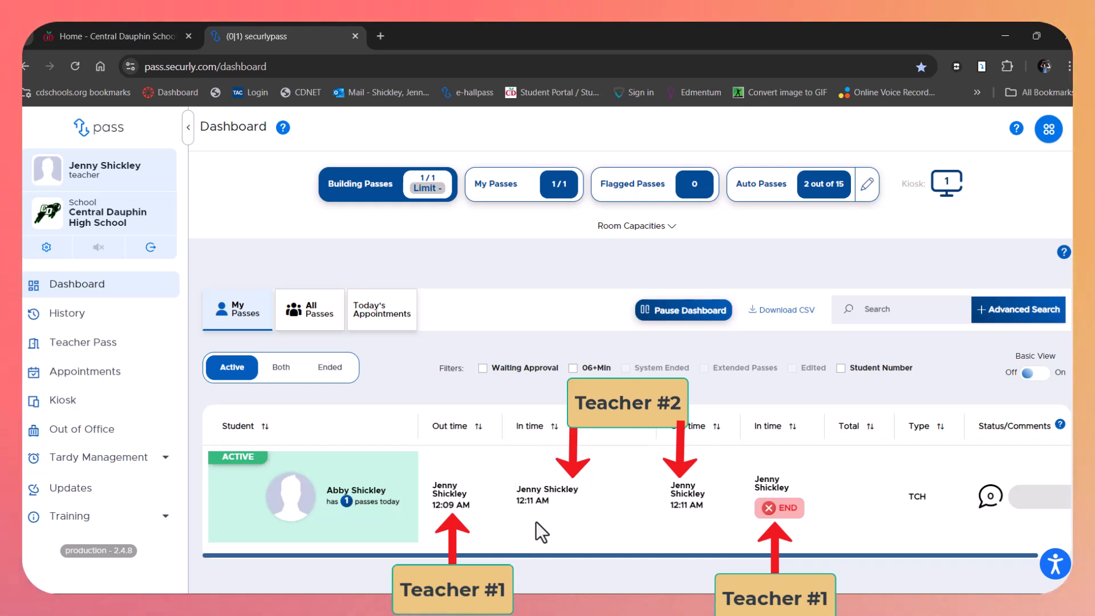
left_click(786, 507)
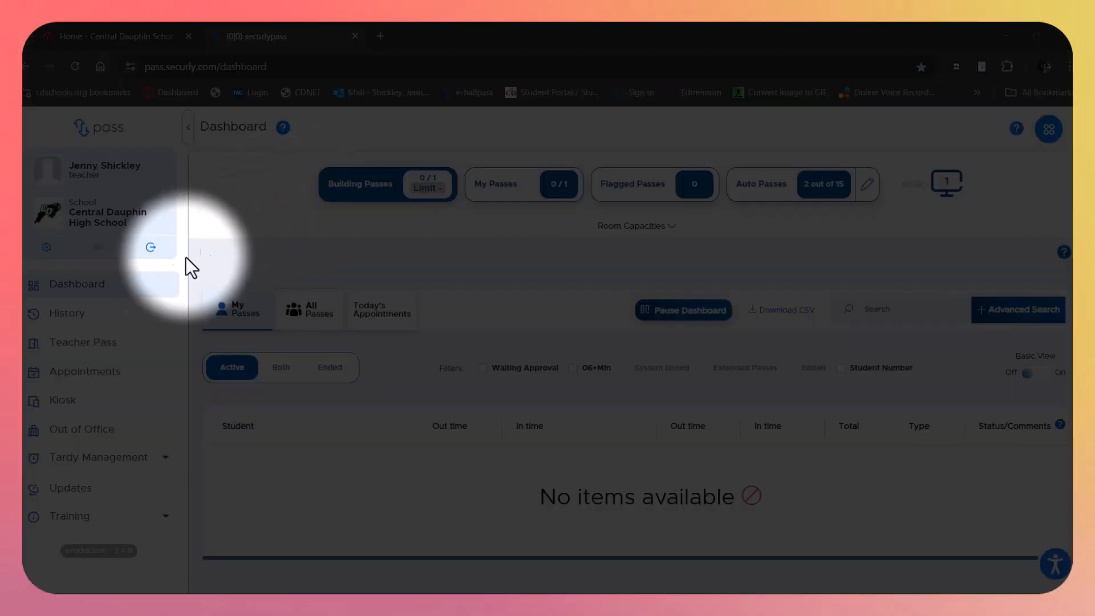
- Start a new appointment pass and choose the student by searching for the student's name
left_click(110, 380)
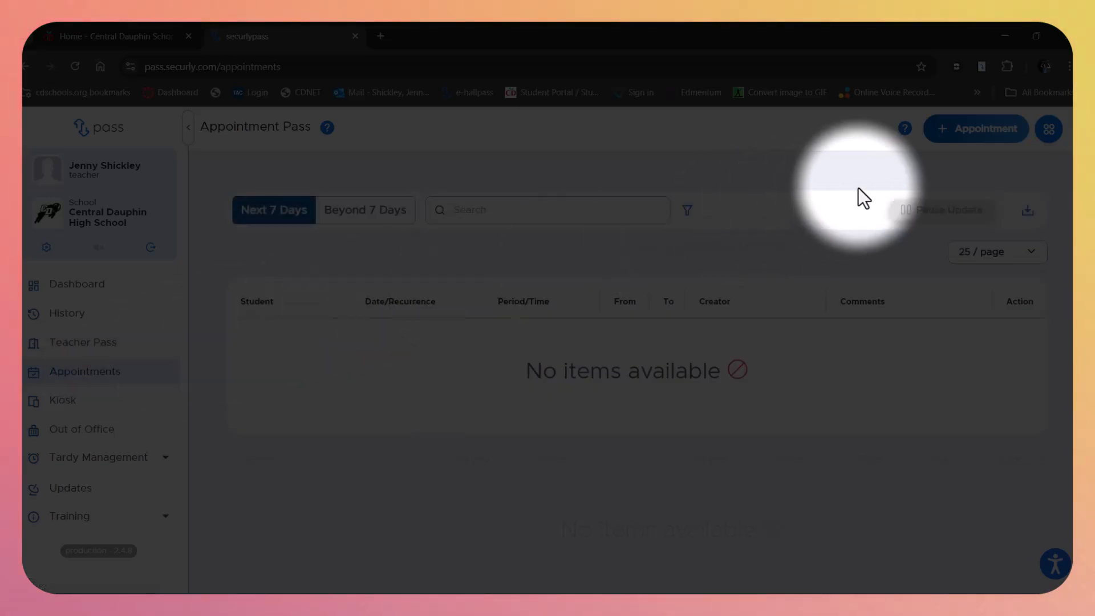
left_click(953, 132)
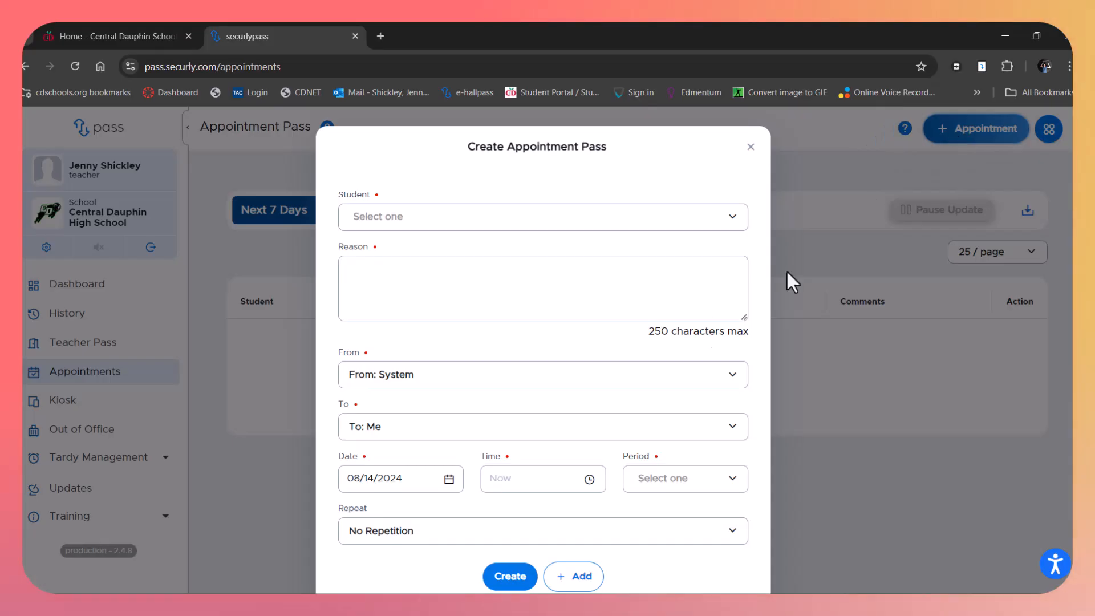
left_click(384, 217)
type("Abby S")
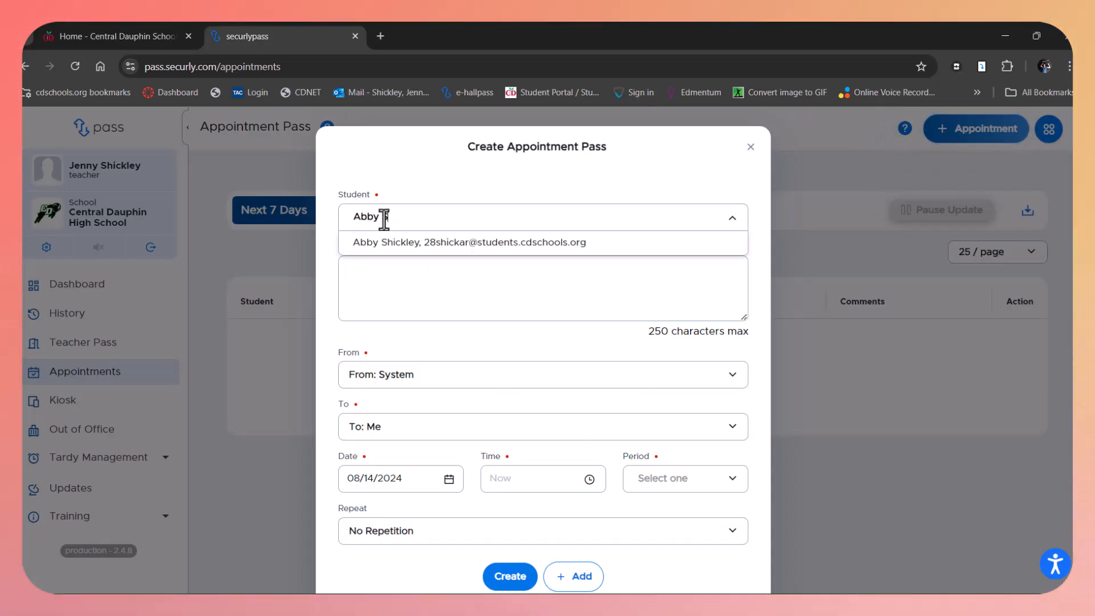
left_click(422, 246)
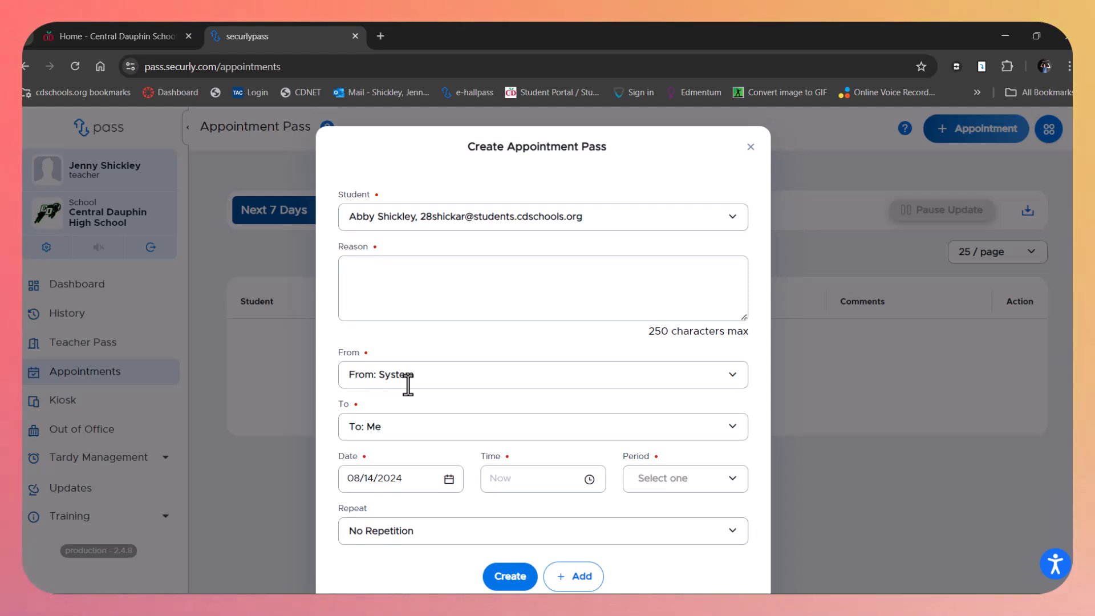
- Set the appointment's From field to the teacher's own account and keep the destination as To: Me
left_click(455, 376)
type("Shickley")
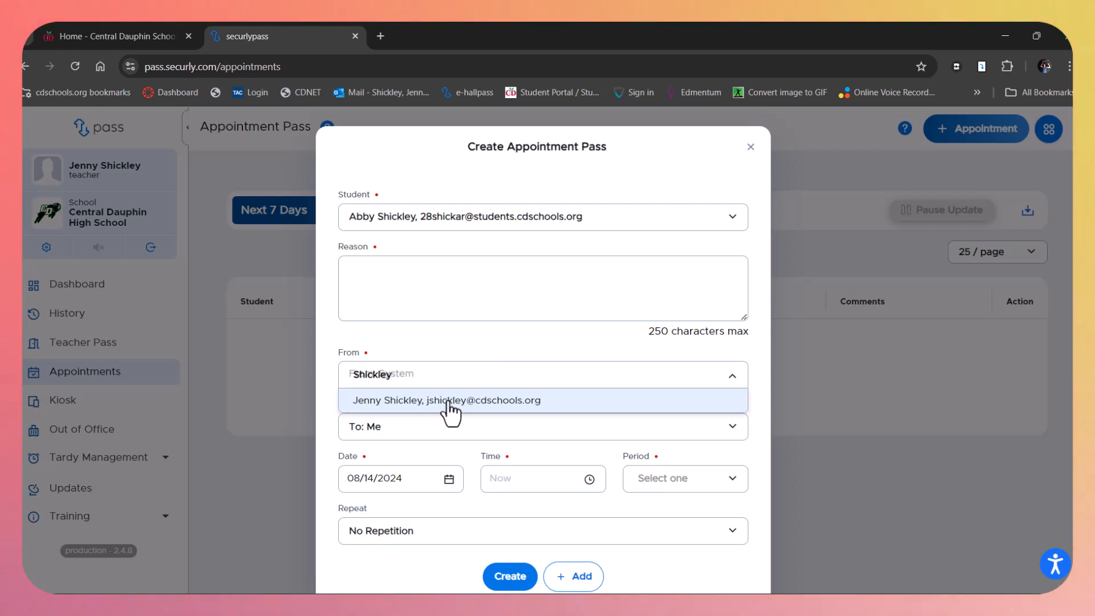
left_click(448, 402)
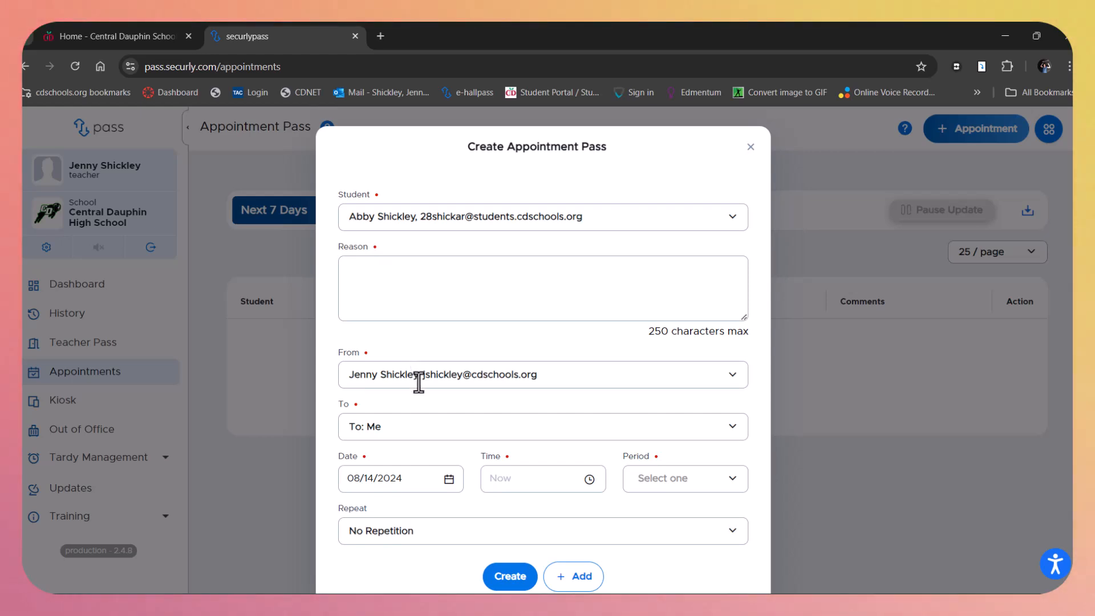
left_click(412, 434)
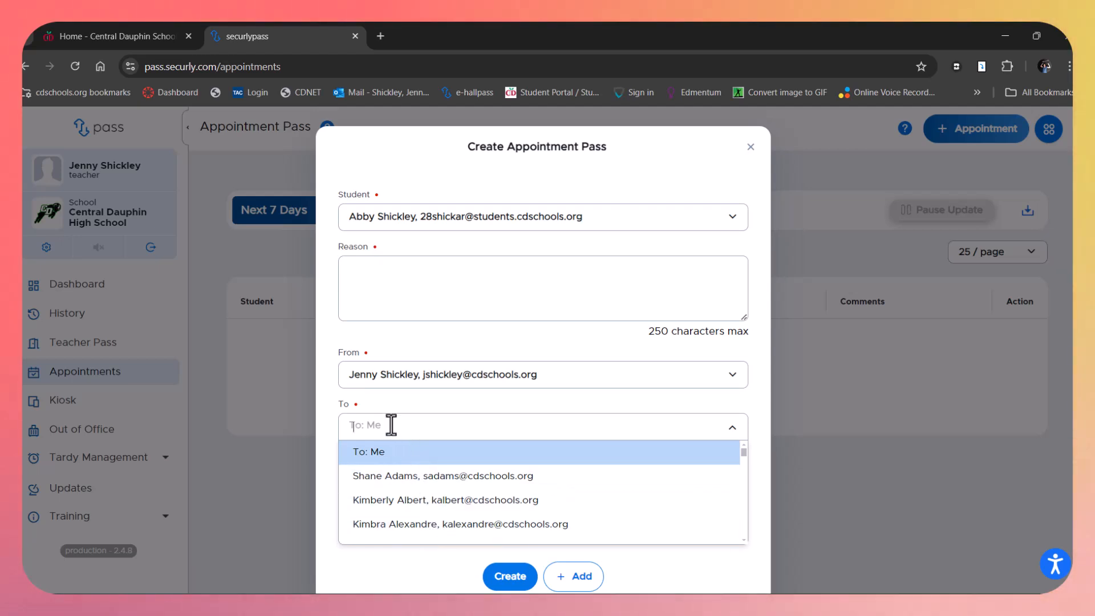
left_click(391, 425)
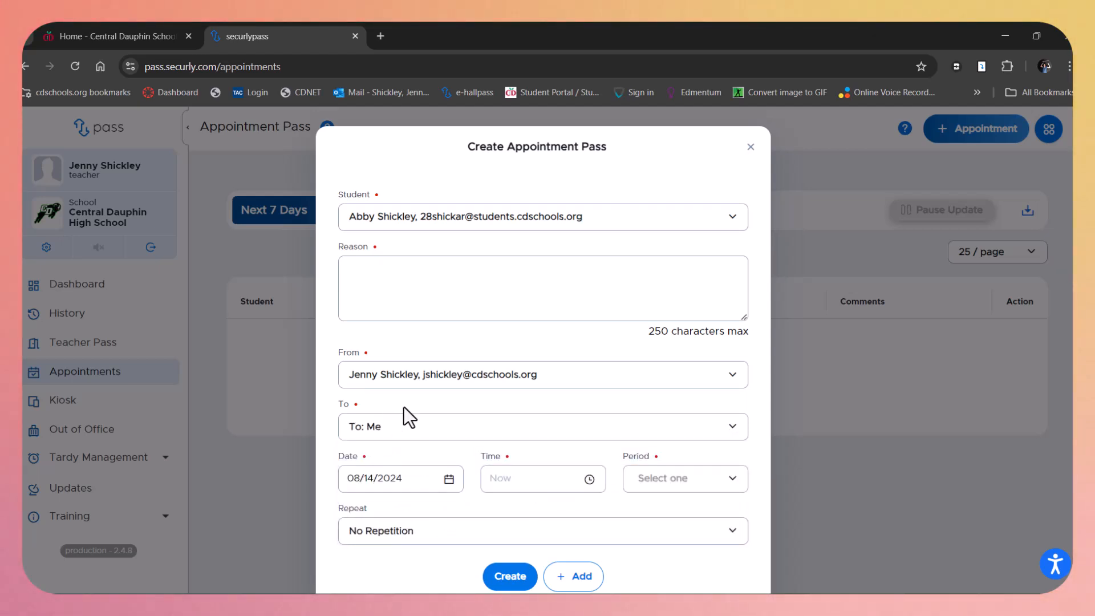
- Set the appointment time to 01:40 PM
left_click(586, 480)
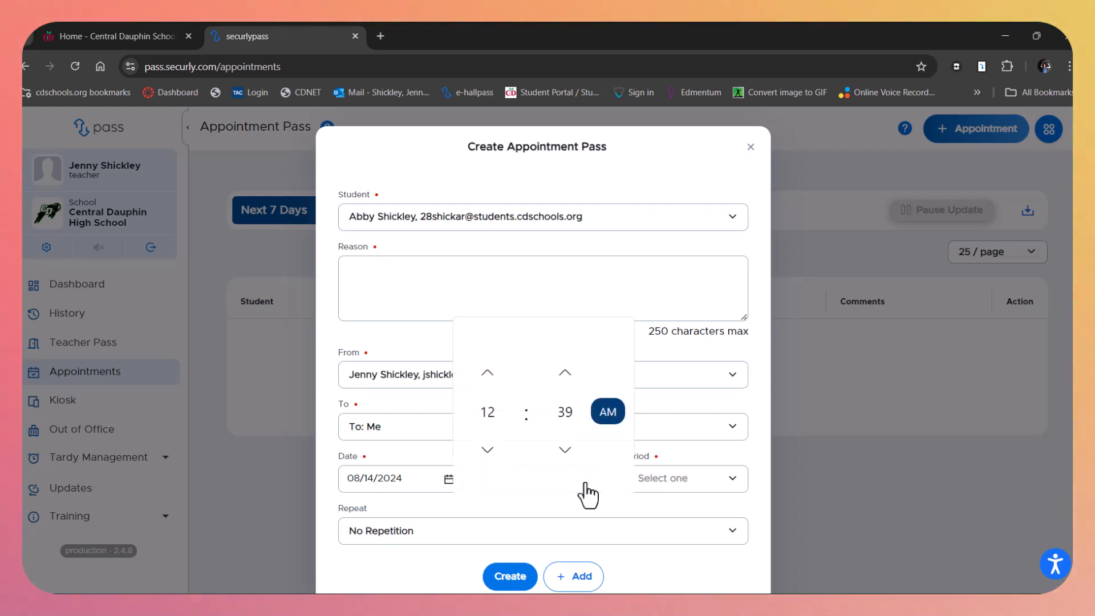
left_click(488, 412)
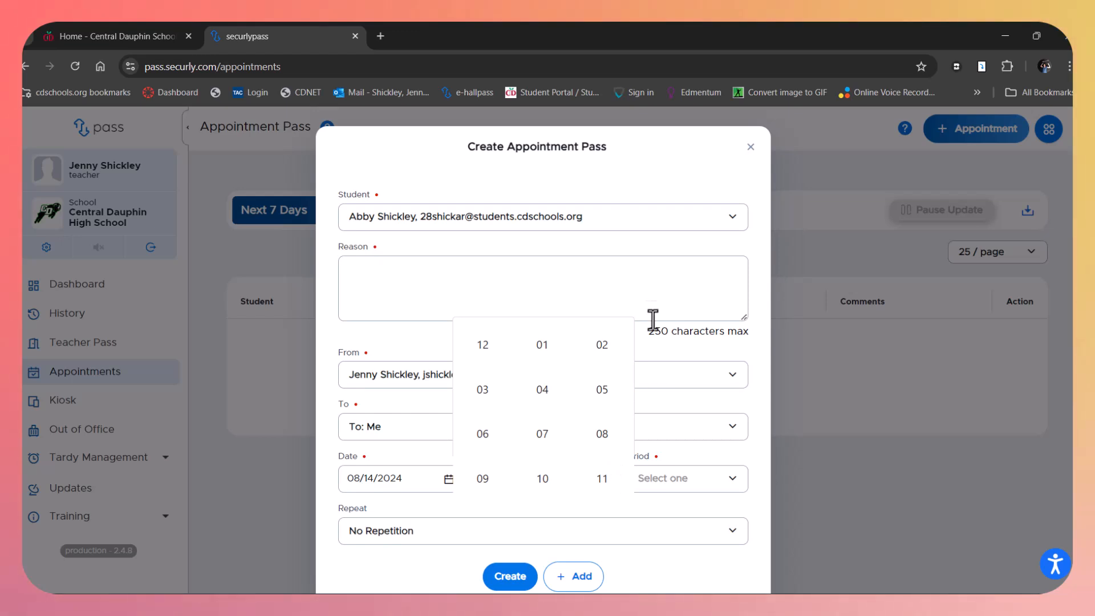
left_click(546, 354)
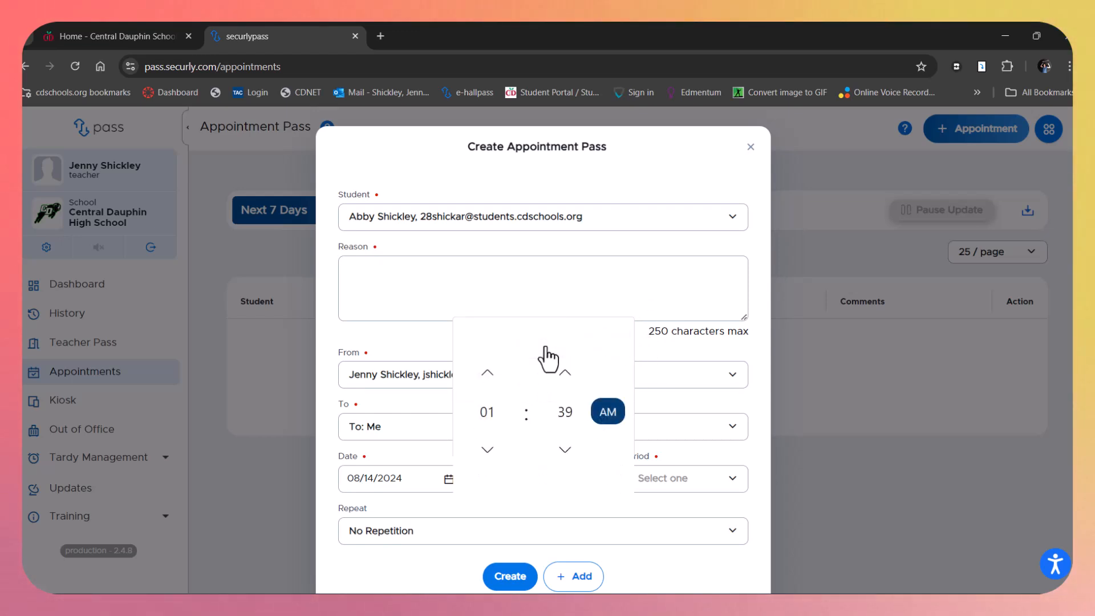
left_click(563, 413)
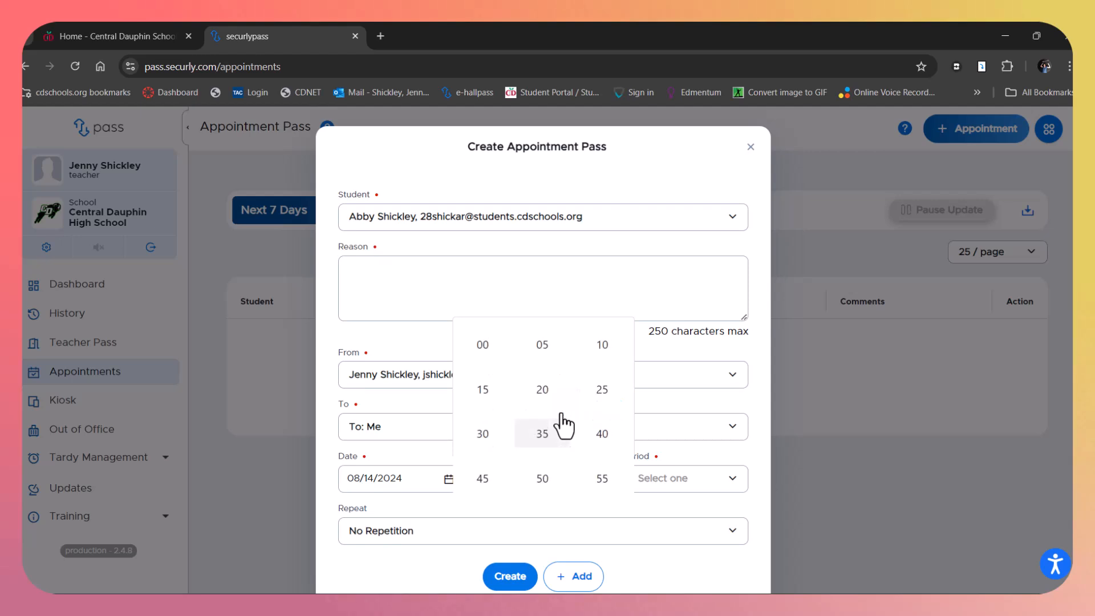
left_click(595, 436)
left_click(608, 412)
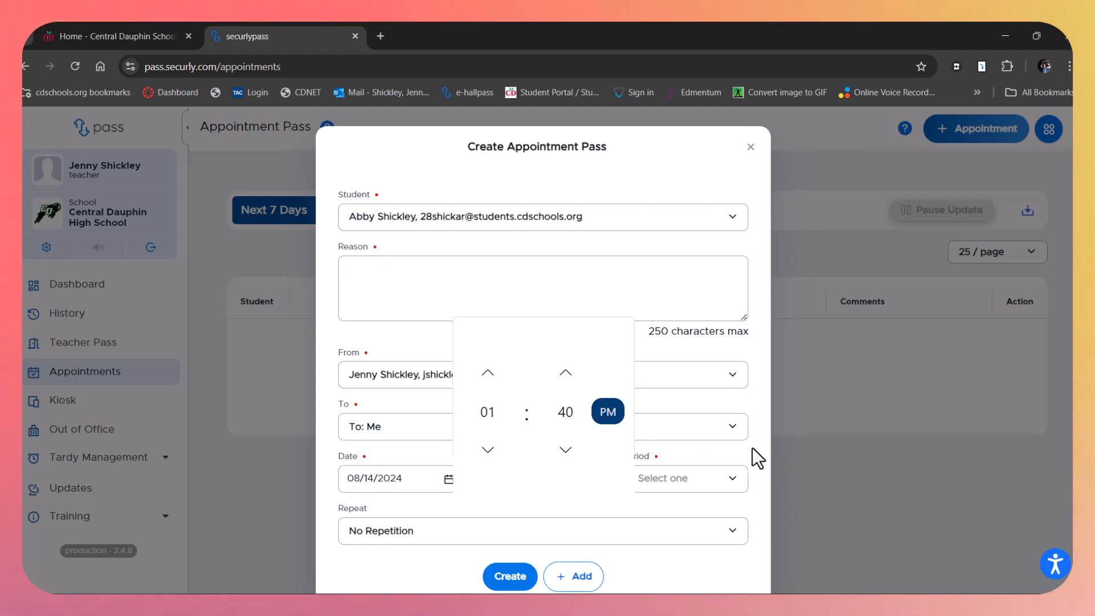
left_click(741, 463)
- Set the appointment's period to Period 9 and keep the repeat option at No Repetition
left_click(719, 479)
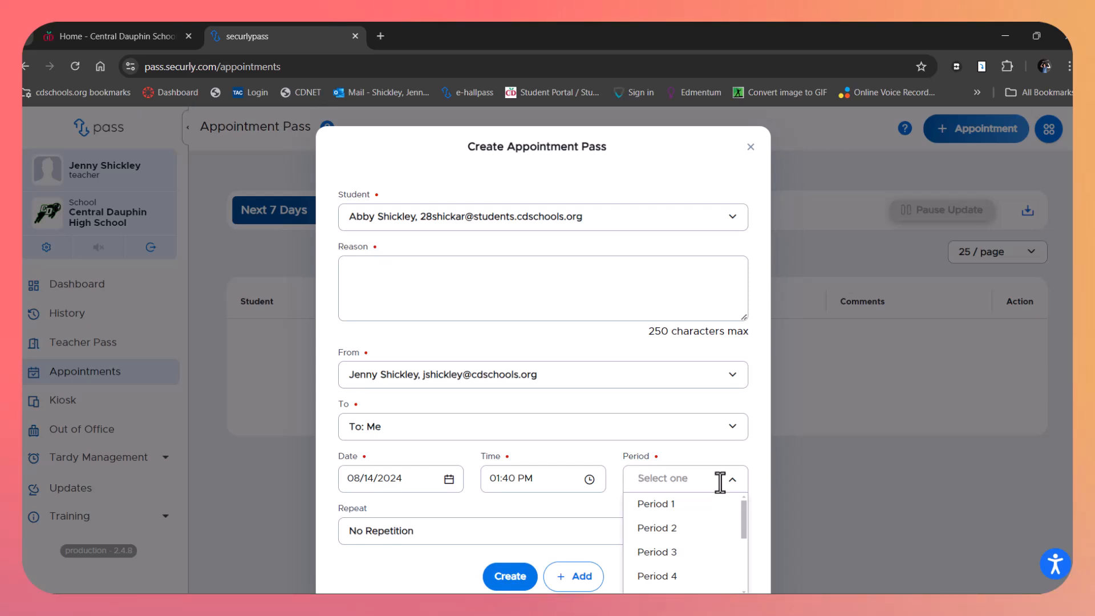
scroll(720, 482, "down", 1)
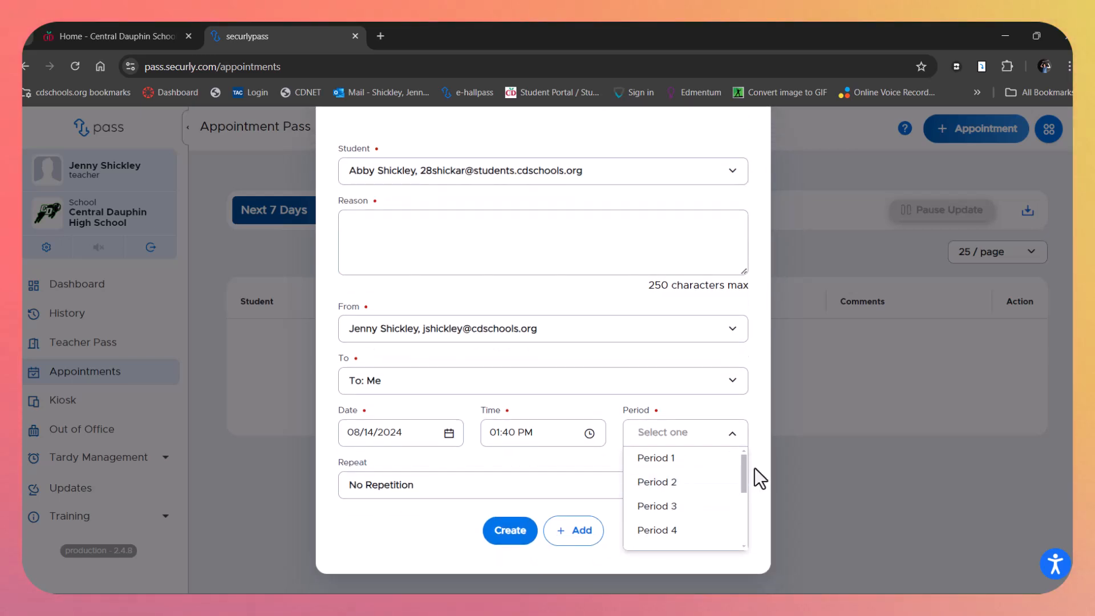
left_click_drag(741, 467, 750, 514)
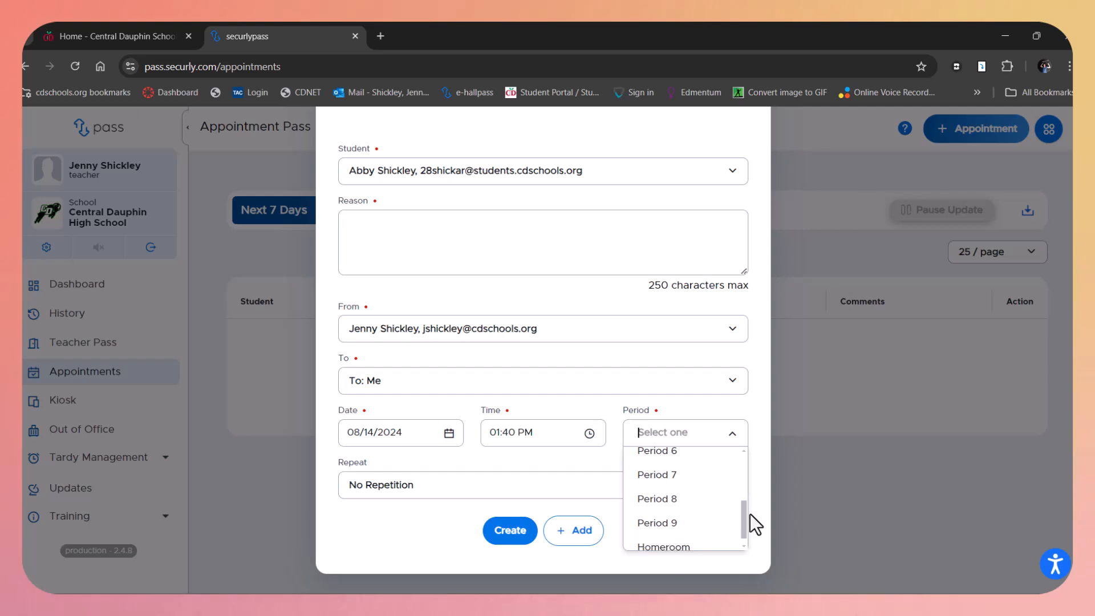
left_click(679, 532)
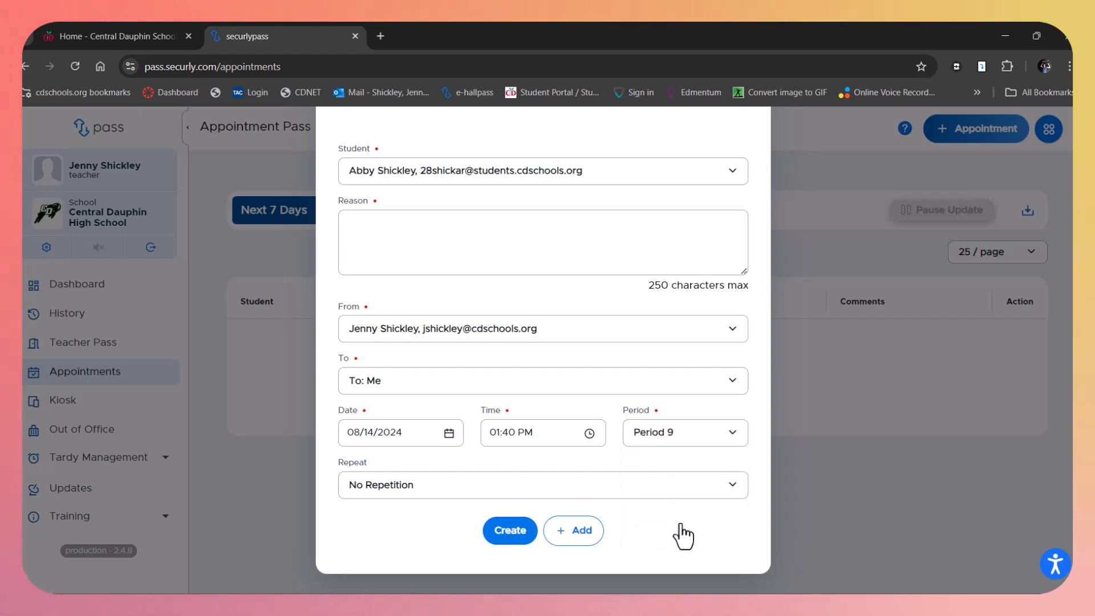
left_click(599, 492)
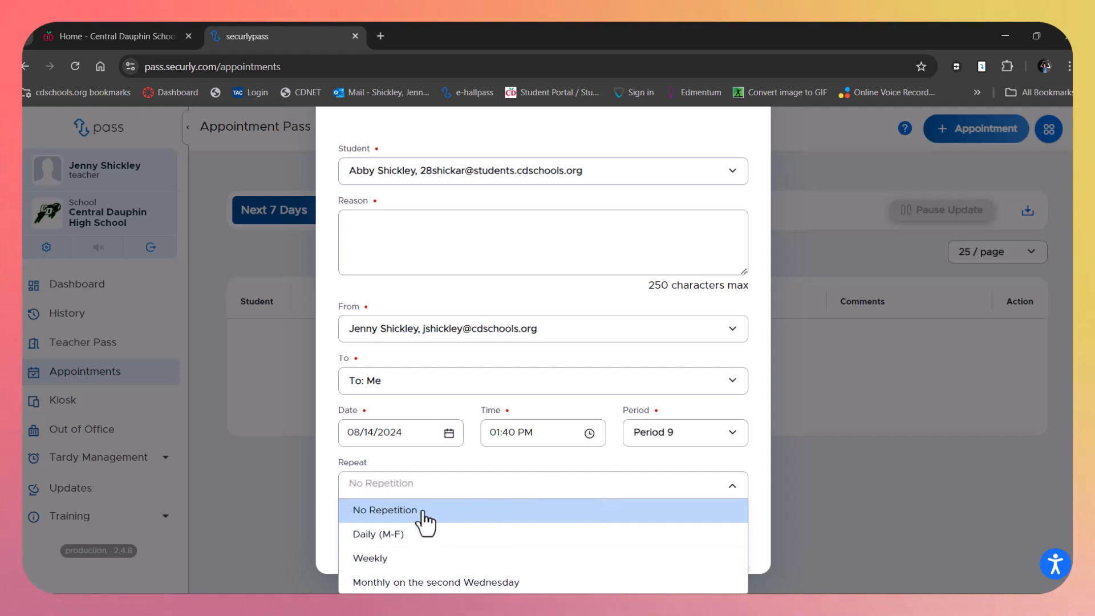
left_click(459, 509)
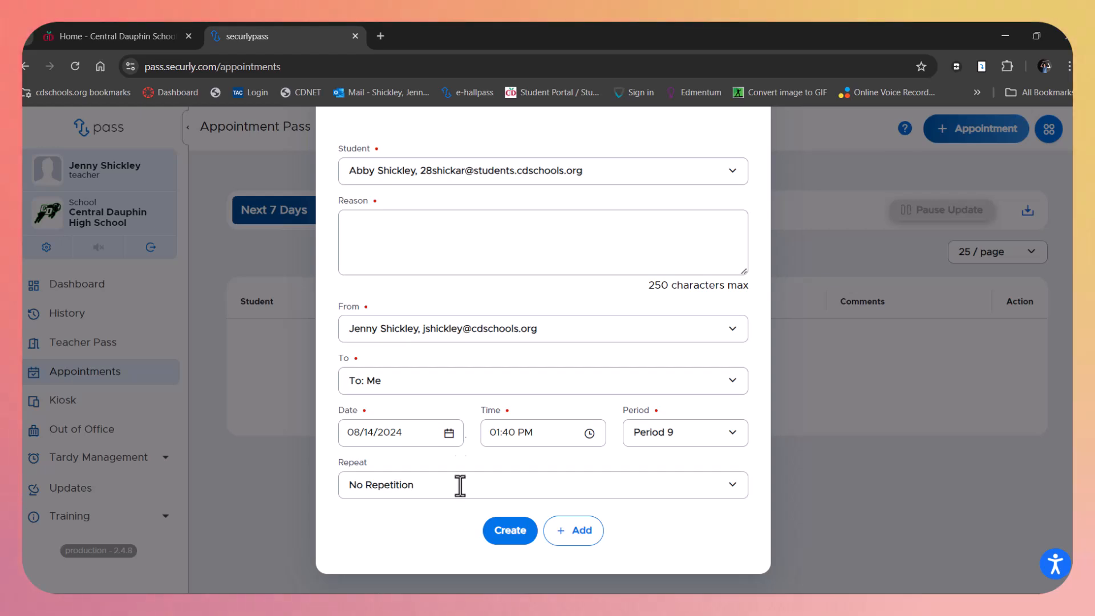
- Enter "Reason" as the appointment's reason and create the appointment pass
left_click(455, 247)
type("Reason")
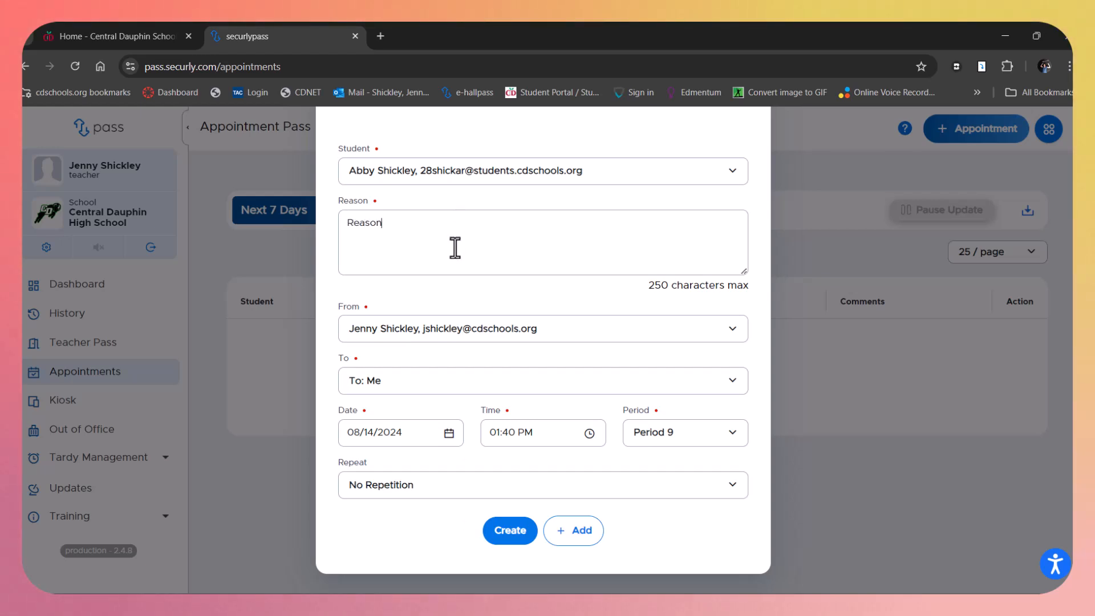
left_click(509, 539)
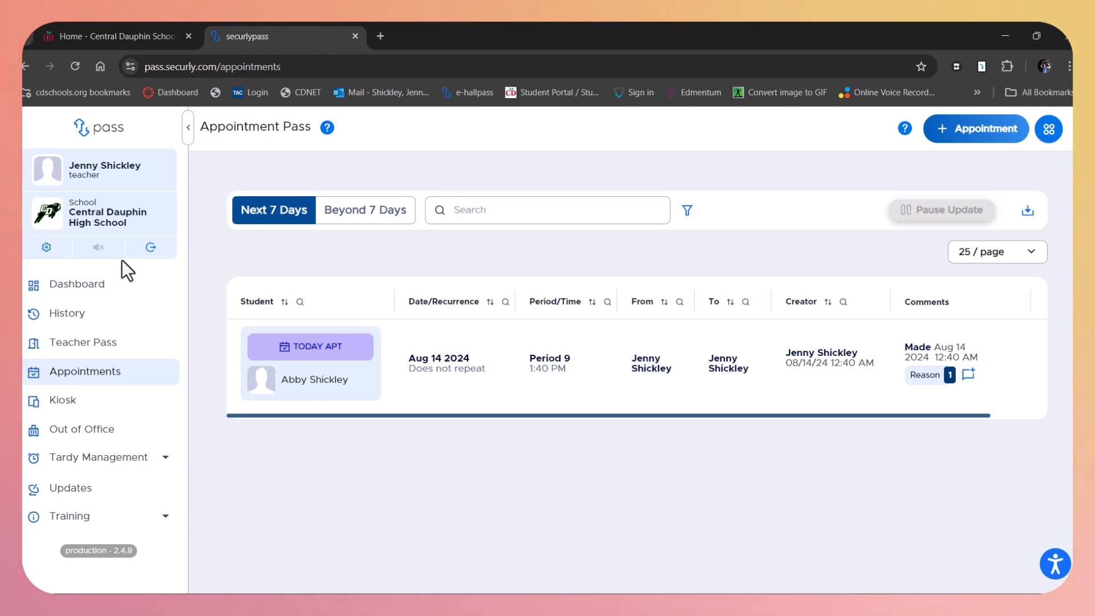
- Show today's appointments on the Dashboard and examine the new appointment's details and available actions
left_click(81, 285)
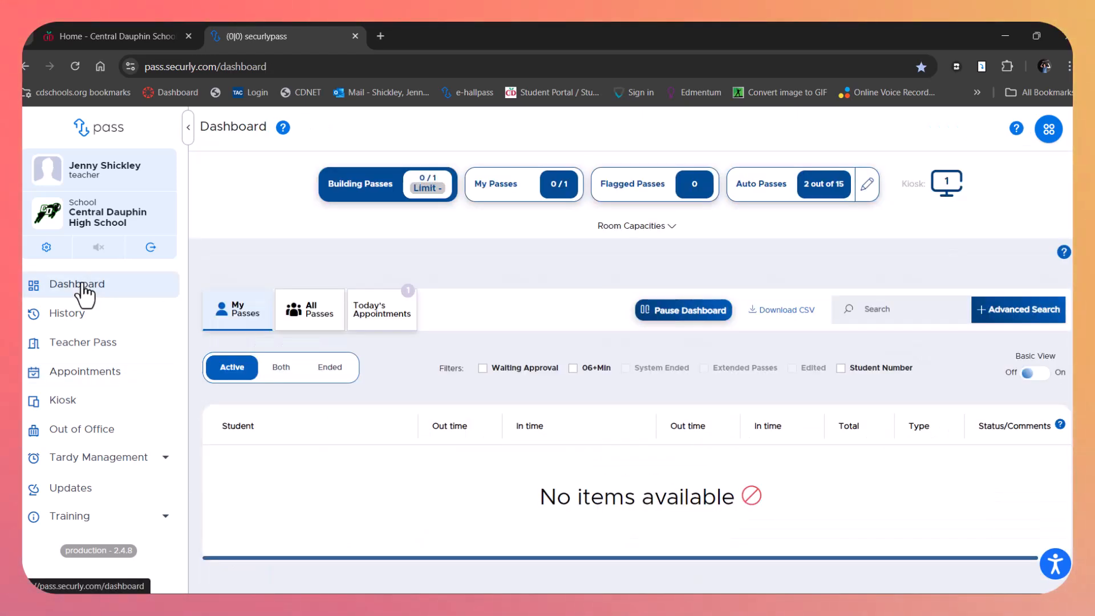
left_click(379, 319)
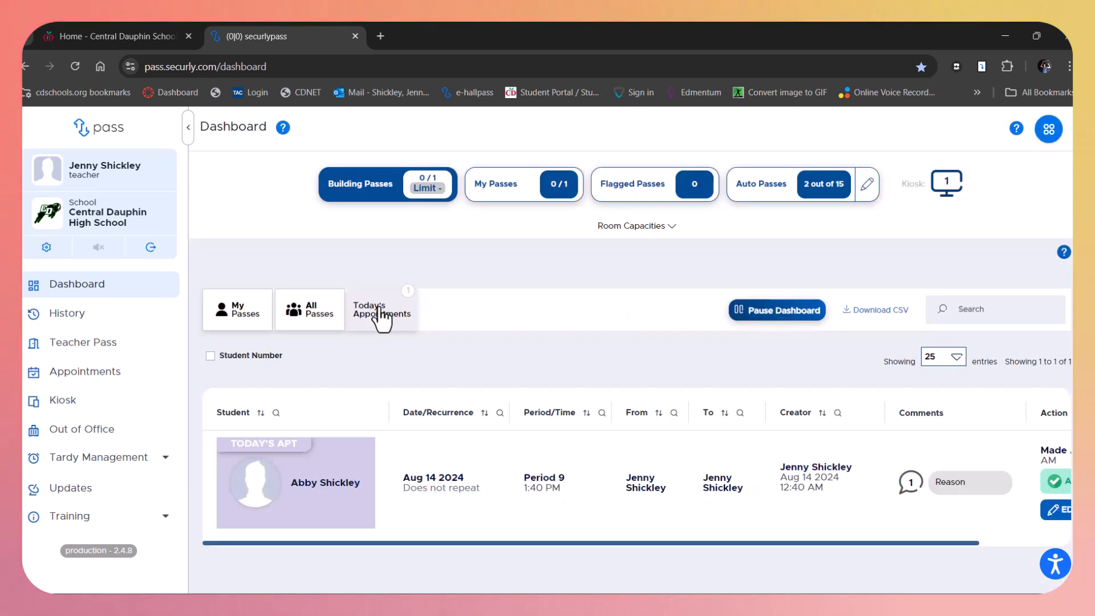
left_click_drag(475, 543, 779, 562)
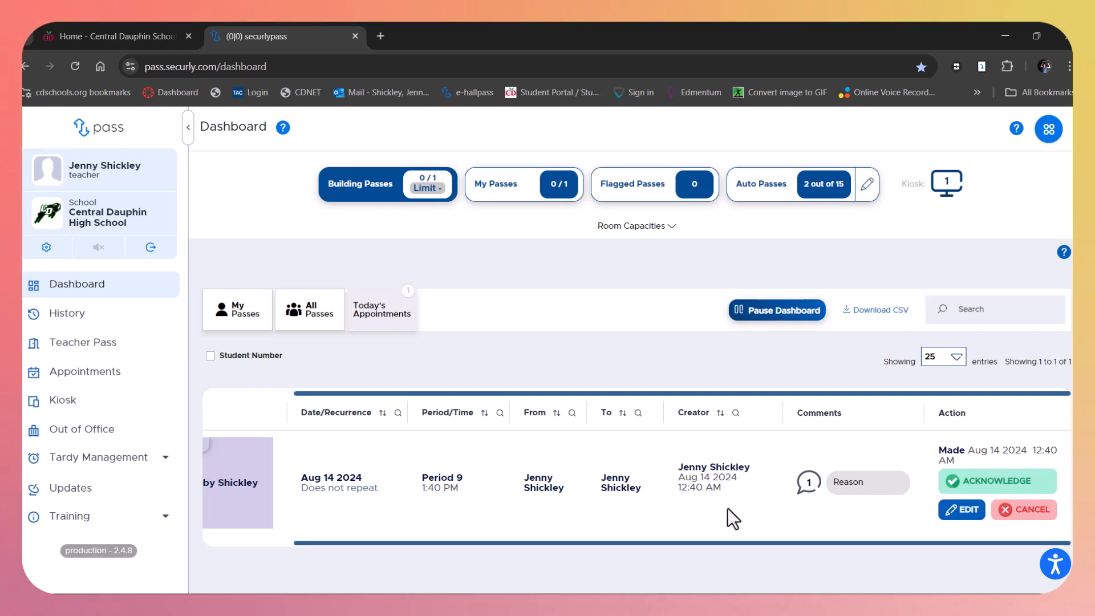
scroll(727, 508, "left", 2)
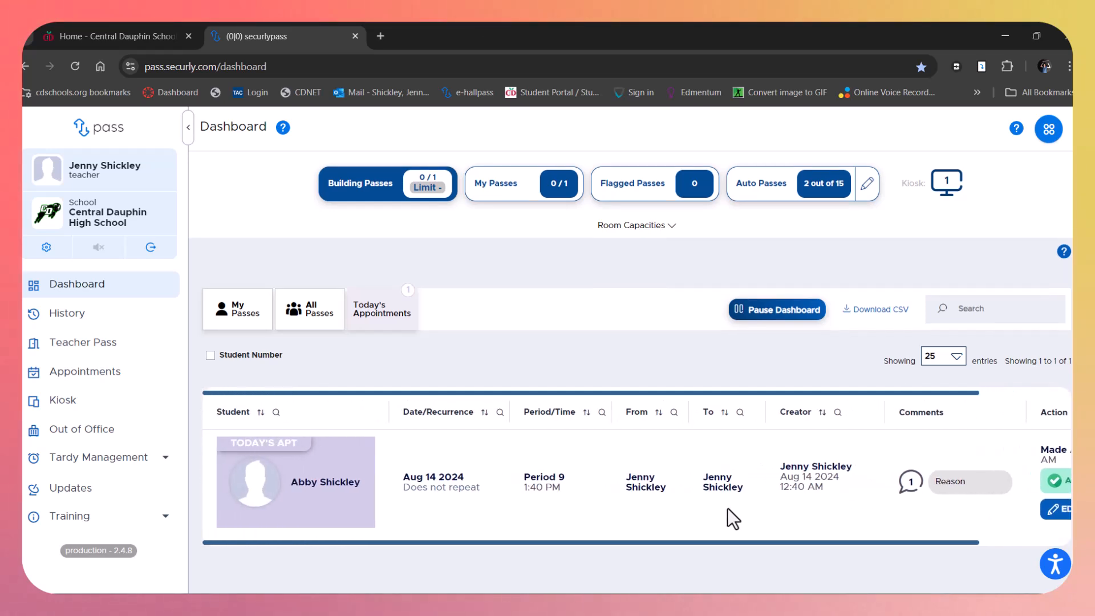